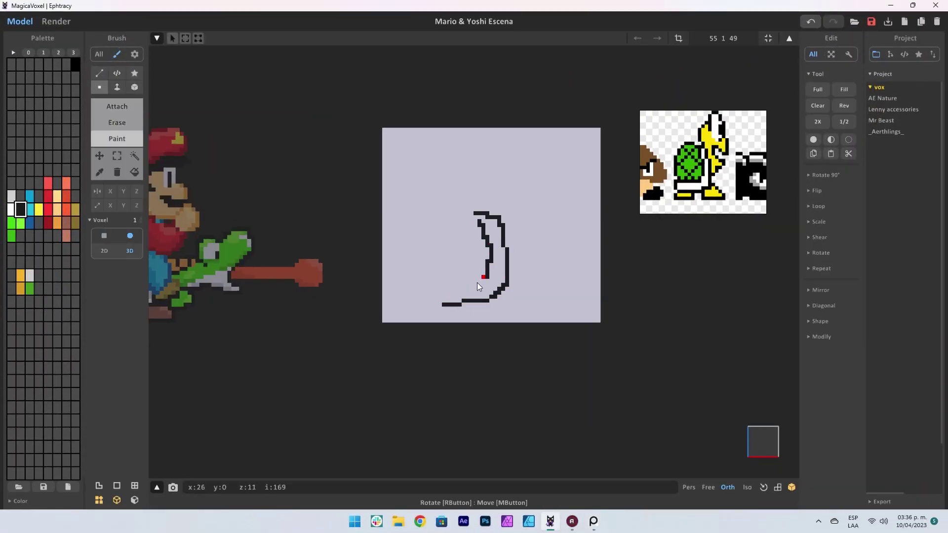
Outline the Koopa's body, foot and head in black voxels beside Mario and Yoshi, with light grey foot strokes.
mouse_move(476, 285)
left_mouse_down()
mouse_move(486, 214)
mouse_move(493, 229)
mouse_move(475, 290)
mouse_move(386, 296)
left_mouse_up()
middle_click_drag(386, 296, 399, 296)
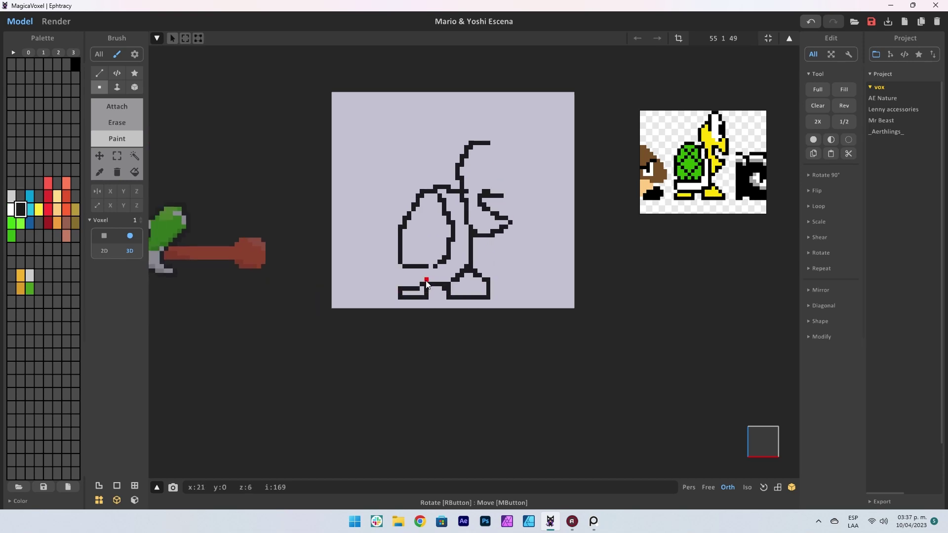
left_click(10, 196)
mouse_move(399, 296)
left_mouse_down()
mouse_move(399, 269)
mouse_move(420, 291)
left_mouse_up()
mouse_move(501, 217)
left_mouse_down()
mouse_move(481, 237)
mouse_move(496, 212)
left_mouse_up()
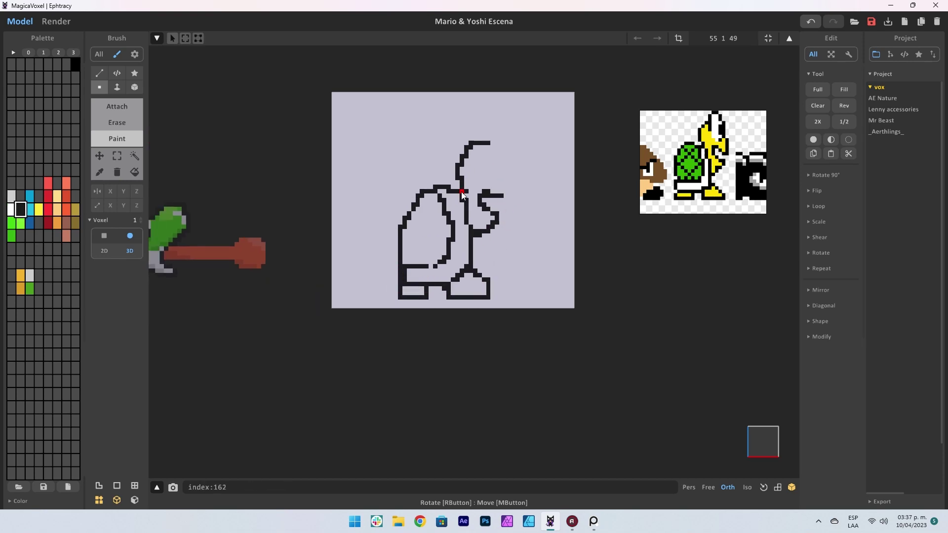
middle_click_drag(491, 179, 489, 190)
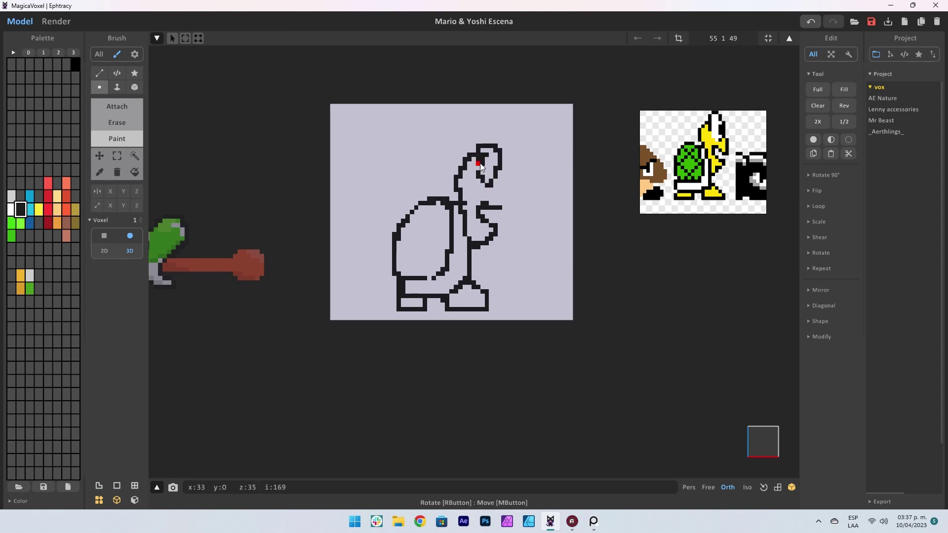
mouse_move(489, 183)
left_mouse_down()
mouse_move(500, 163)
mouse_move(505, 204)
left_mouse_up()
Refine the Koopa outline with a snout, an inner shell line and a wider shell top.
scroll(506, 203, "up", 1)
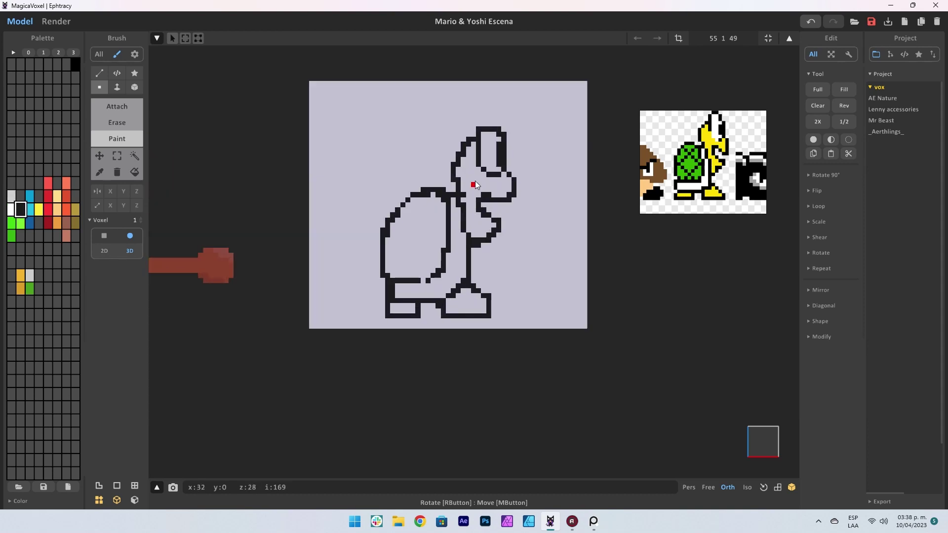
scroll(450, 203, "down", 2)
mouse_move(466, 285)
middle_mouse_down()
mouse_move(467, 228)
mouse_move(483, 239)
middle_mouse_up()
scroll(483, 239, "down", 1)
scroll(499, 180, "up", 1)
scroll(498, 176, "up", 1)
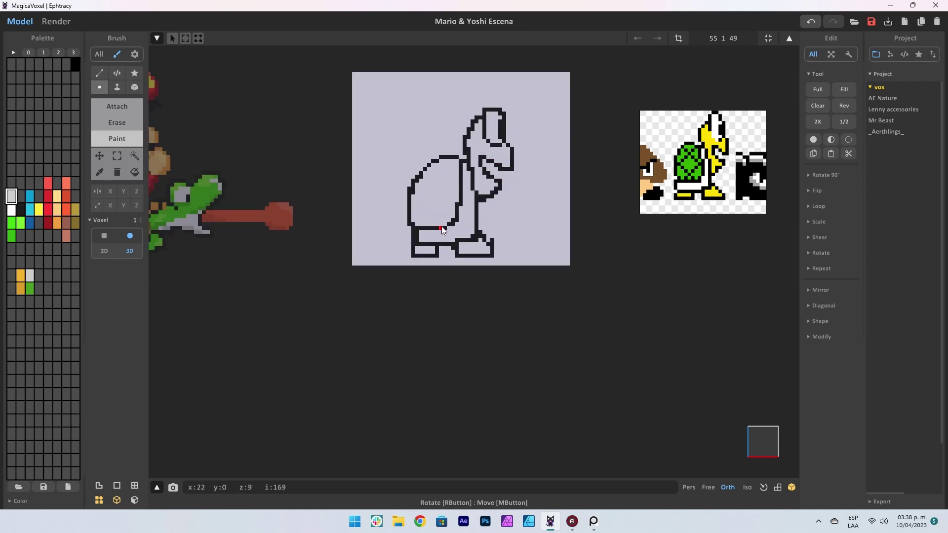
left_click(442, 224, "alt")
scroll(461, 205, "up", 1)
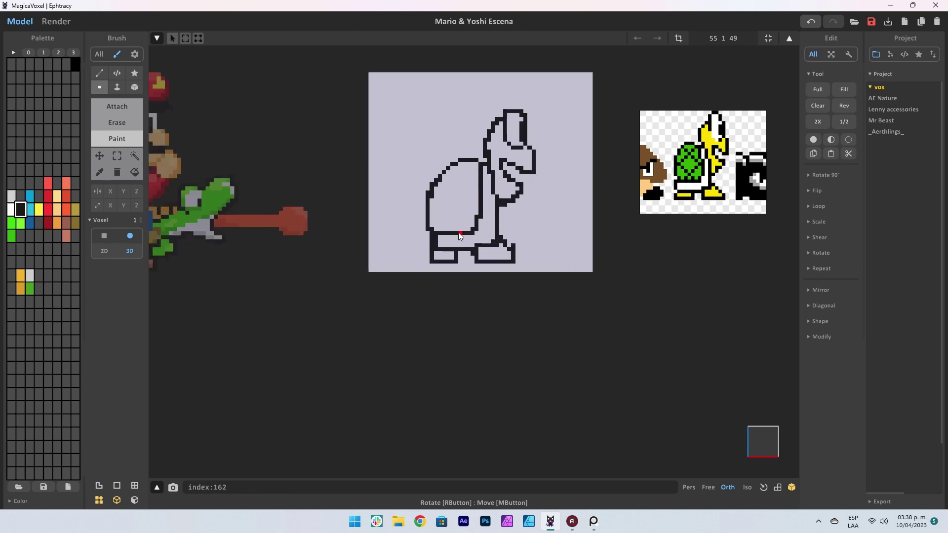
left_click(458, 232, "alt")
mouse_move(436, 218)
left_mouse_down()
mouse_move(469, 192)
mouse_move(446, 166)
mouse_move(451, 155)
mouse_move(423, 194)
left_mouse_up()
left_click(450, 167, "alt")
scroll(423, 194, "down", 1)
middle_click_drag(501, 248, 514, 248)
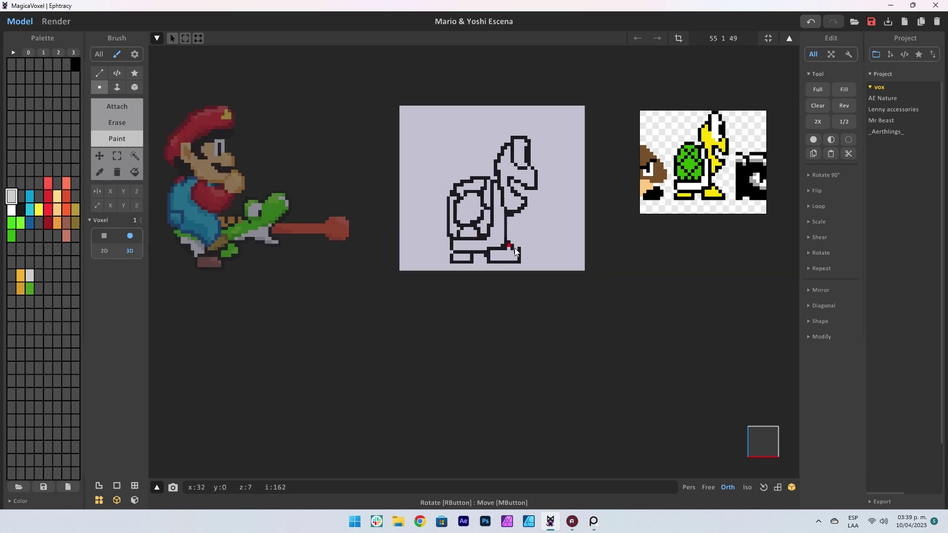
Fill the Koopa's shell green, head and feet yellow, and belly white.
left_click(11, 236)
key("f")
left_click(481, 217)
middle_click_drag(484, 220, 415, 207)
left_click(38, 209)
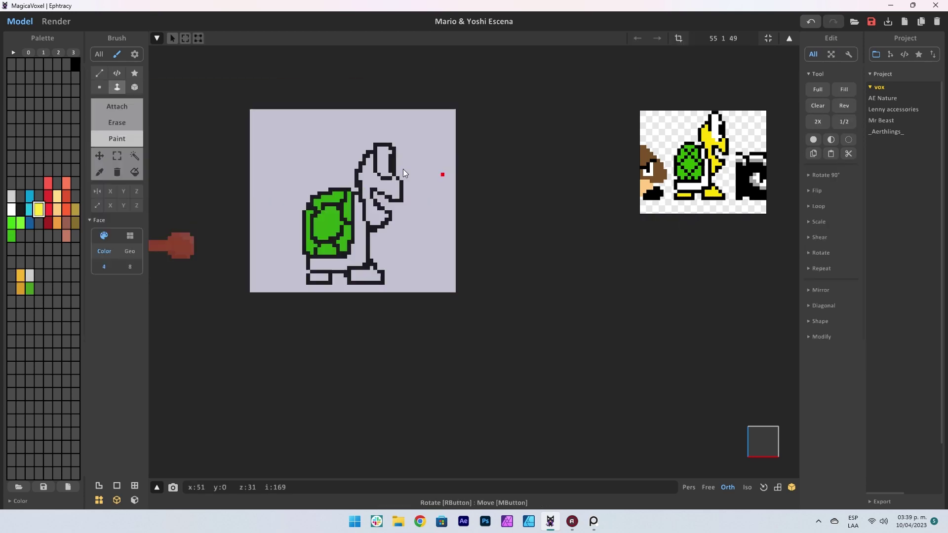
left_click(459, 168)
middle_click_drag(403, 169, 411, 237)
left_click(11, 209)
left_click(419, 257)
Switch to the box tool and adjust the zoom around the scene.
scroll(413, 161, "down", 3)
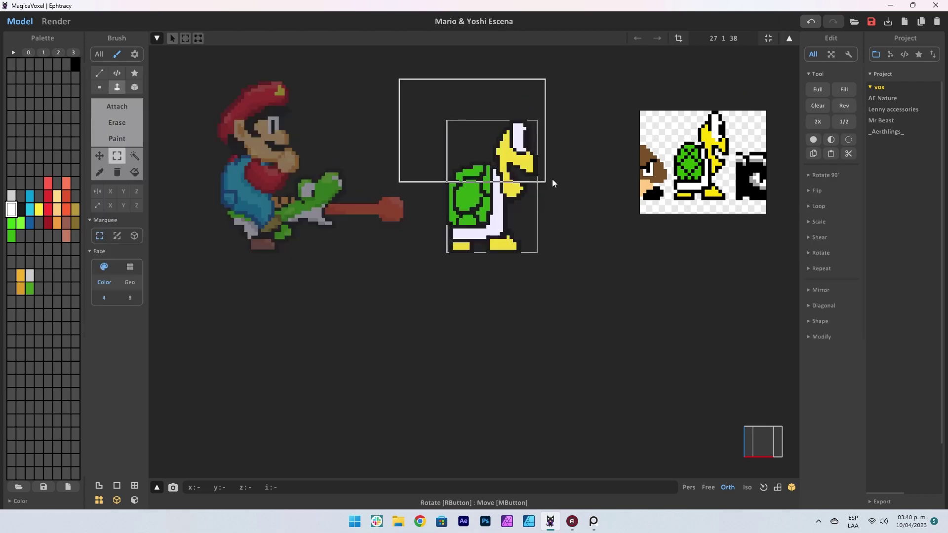
scroll(552, 178, "up", 3)
key("b")
scroll(444, 273, "down", 2)
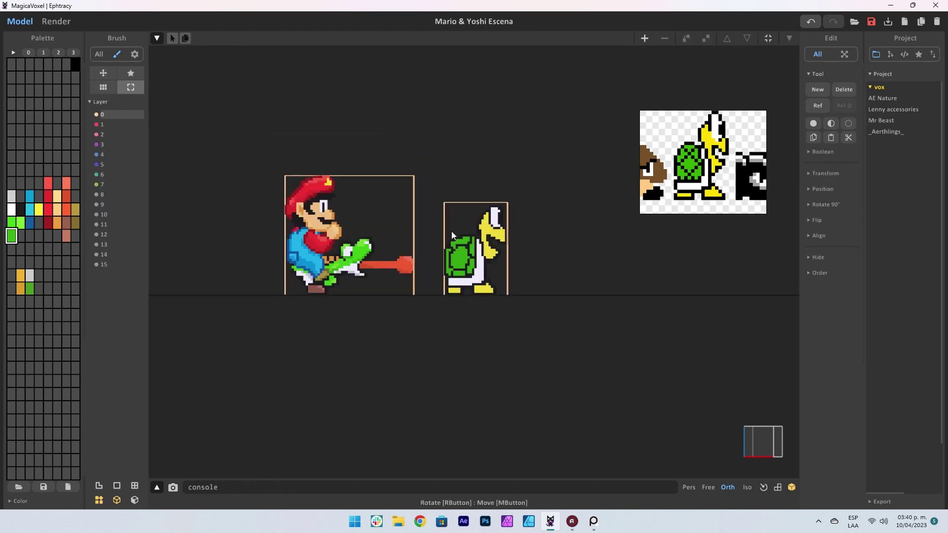
scroll(451, 231, "down", 2)
scroll(512, 220, "up", 2)
Add a golden yellow cube model and resize it to 60 60 60.
key("Tab")
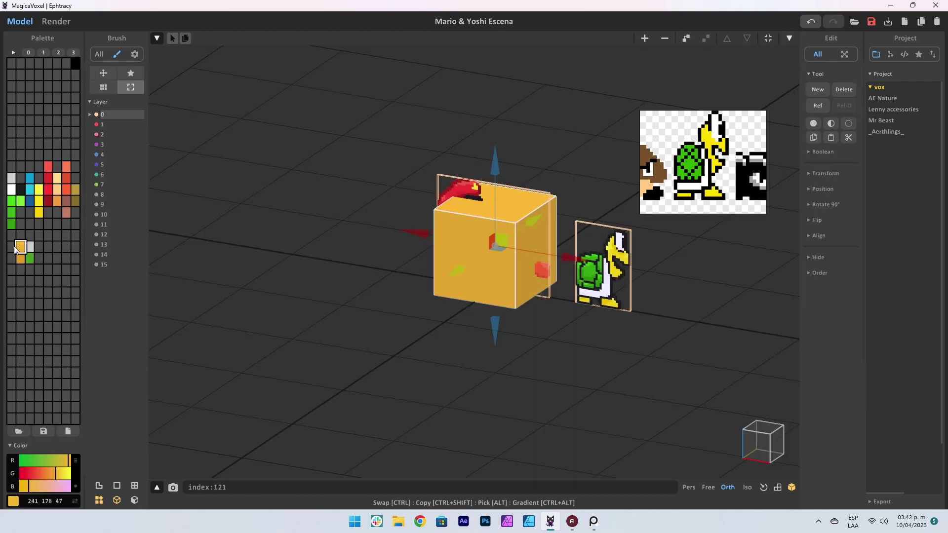
left_click(11, 246)
key("Tab")
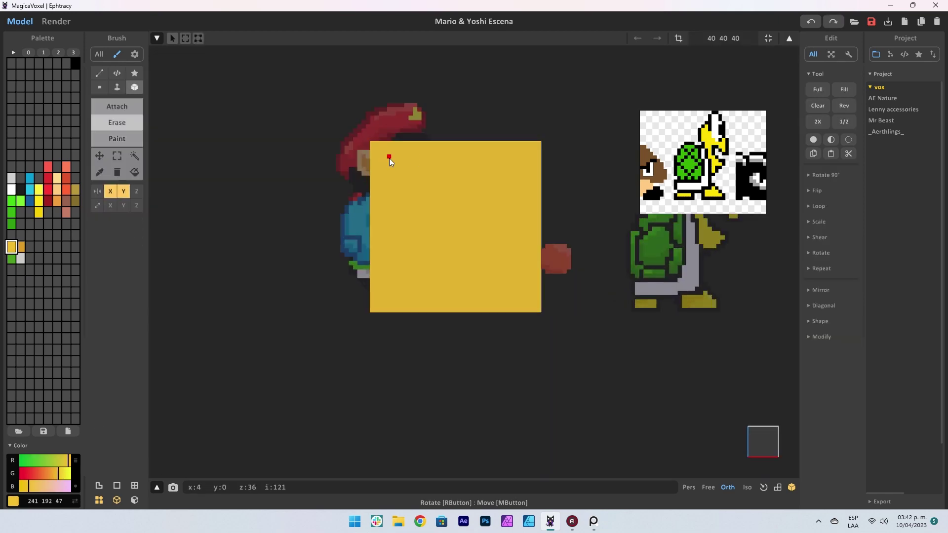
mouse_move(528, 153)
right_mouse_down()
mouse_move(525, 212)
mouse_move(462, 196)
mouse_move(585, 57)
right_mouse_up()
type("60 60 60")
key("Return")
mouse_move(521, 214)
right_mouse_down()
mouse_move(441, 225)
mouse_move(524, 167)
mouse_move(548, 136)
right_mouse_up()
key("ctrl+z")
mouse_move(601, 270)
right_mouse_down()
mouse_move(540, 92)
mouse_move(454, 222)
mouse_move(566, 224)
mouse_move(655, 246)
mouse_move(440, 148)
right_mouse_up()
Draw a dark grey border and a light grey question mark with its dot on the cube face.
scroll(440, 148, "up", 2)
left_click(30, 246)
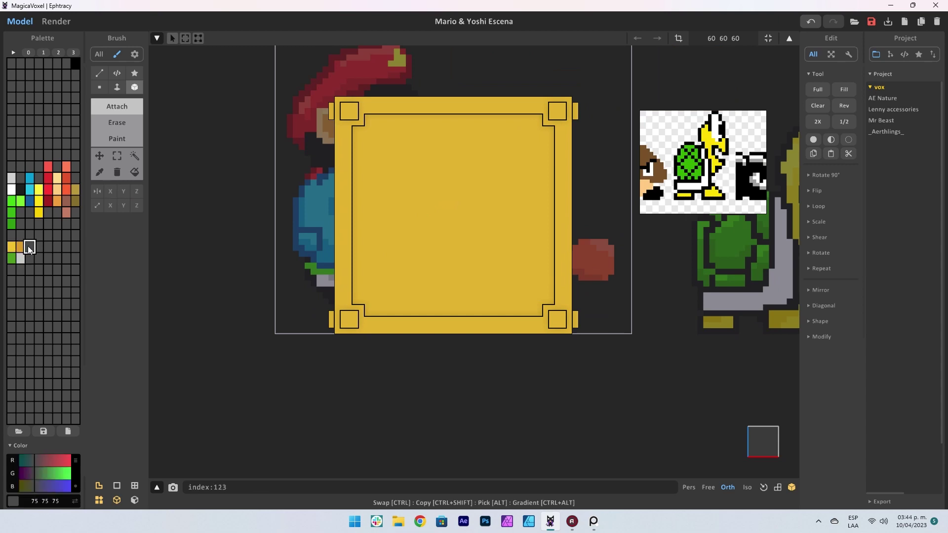
left_click_drag(412, 156, 506, 196)
left_click_drag(37, 476, 69, 486)
mouse_move(510, 169)
left_mouse_down()
mouse_move(464, 203)
mouse_move(434, 253)
mouse_move(453, 259)
mouse_move(483, 202)
left_mouse_up()
key("ctrl+z")
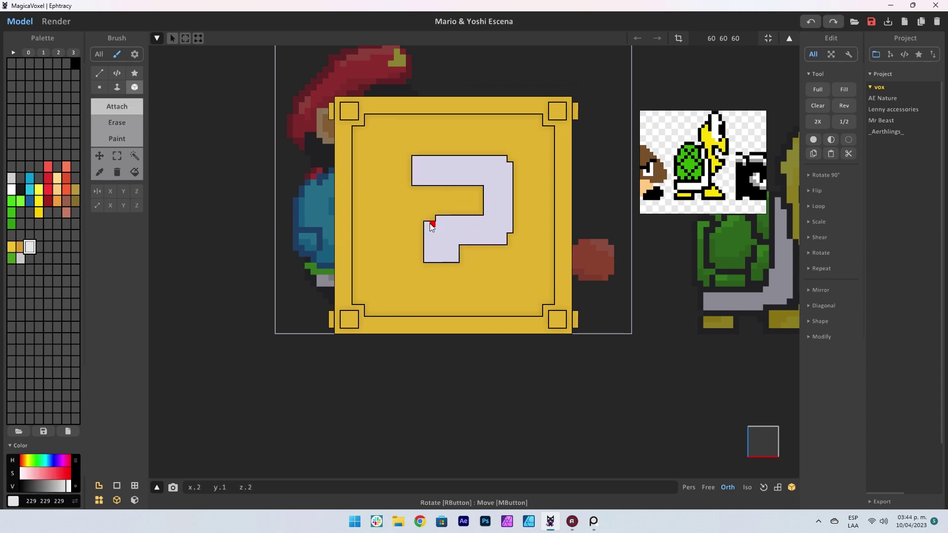
left_click_drag(431, 275, 455, 292)
key("t")
Select the block's question-mark face, then place the block beneath Mario and Yoshi.
scroll(439, 192, "up", 1)
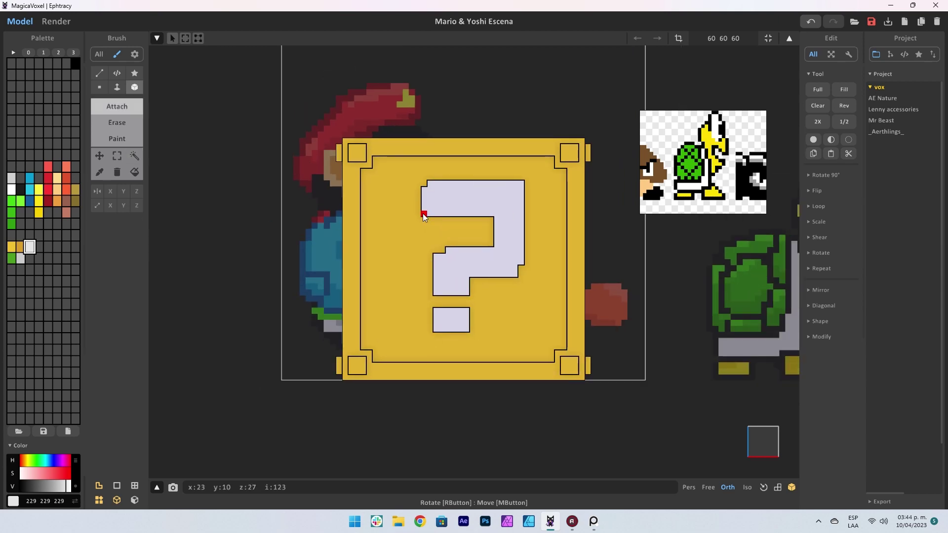
scroll(428, 195, "down", 2)
scroll(428, 194, "down", 2)
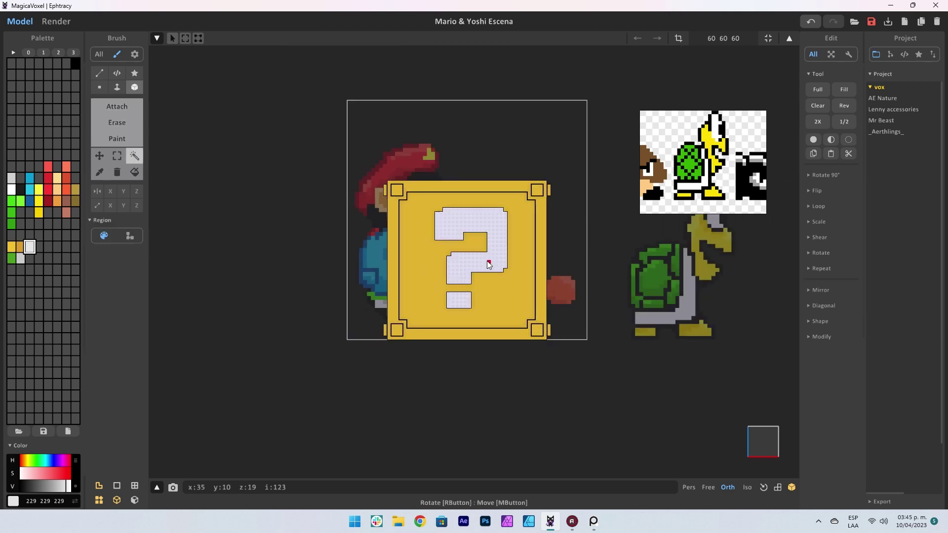
scroll(486, 260, "down", 1)
scroll(443, 222, "up", 3)
mouse_move(434, 217)
right_mouse_down()
mouse_move(442, 222)
mouse_move(409, 226)
mouse_move(530, 241)
mouse_move(516, 252)
mouse_move(540, 238)
mouse_move(445, 247)
right_mouse_up()
key("f")
key("w")
left_click(409, 226)
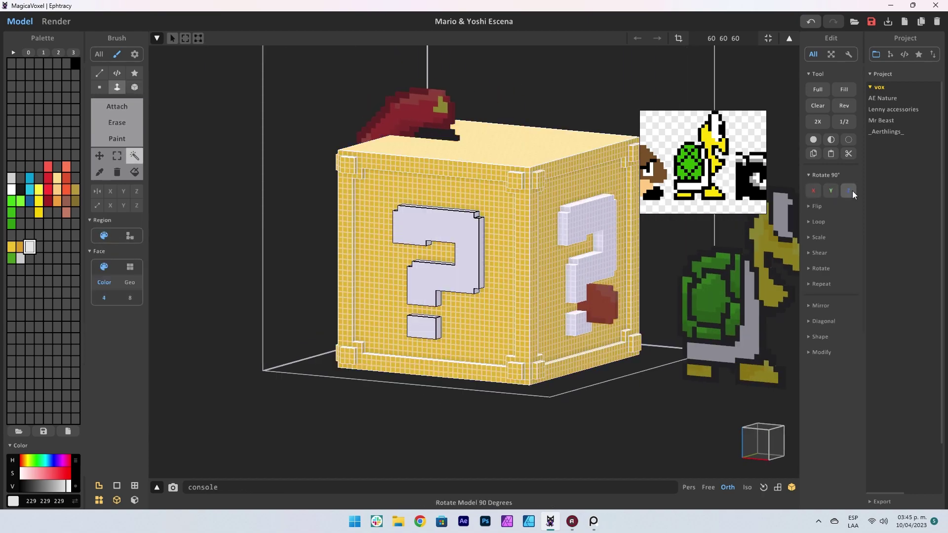
key("Tab")
mouse_move(381, 261)
right_mouse_down()
mouse_move(493, 66)
mouse_move(439, 196)
right_mouse_up()
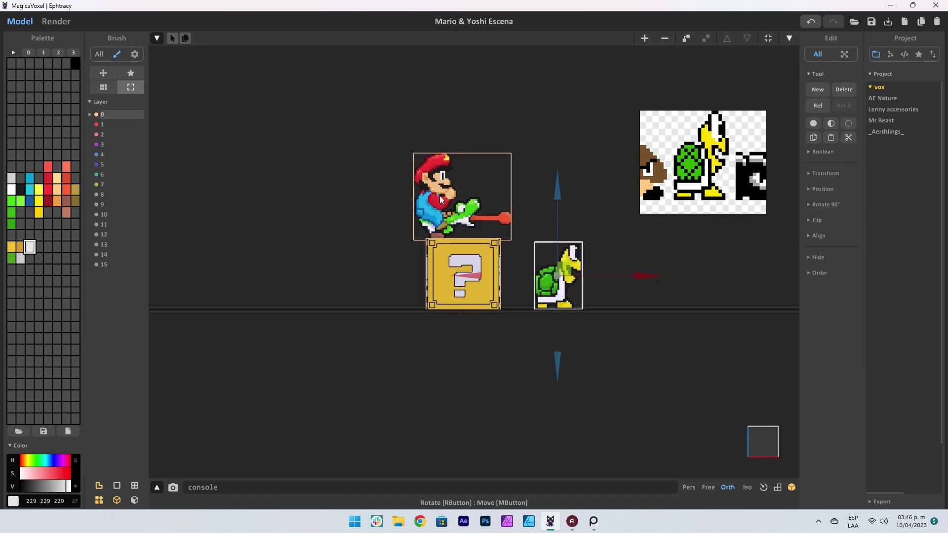
Using the paint brush, darken the gold and paint two darker patches on the question block.
scroll(439, 207, "up", 3)
key("Tab")
scroll(437, 264, "up", 2)
left_click(117, 138)
left_click_drag(62, 473, 67, 486)
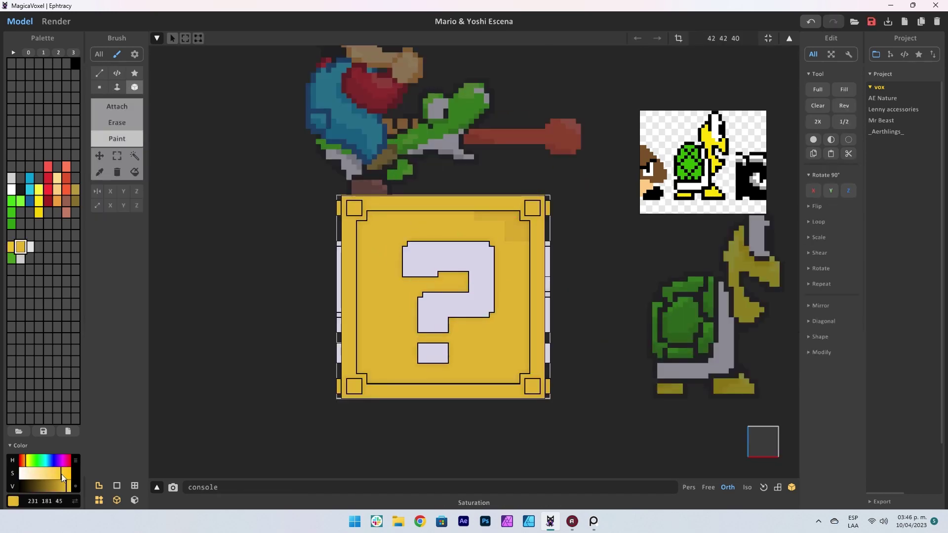
left_click(415, 321)
left_click(375, 367)
Shade the block's left edge, bottom, top-left and bottom-right corners in darker gold.
mouse_move(390, 384)
right_mouse_down()
mouse_move(388, 318)
mouse_move(384, 358)
right_mouse_up()
scroll(384, 357, "up", 2)
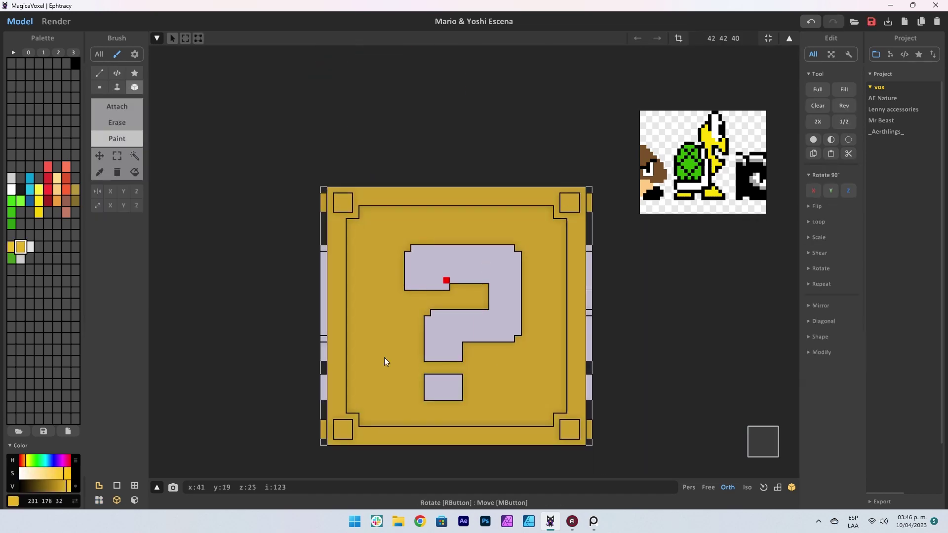
left_click_drag(398, 424, 403, 375)
left_click_drag(432, 420, 521, 419)
scroll(363, 247, "down", 1)
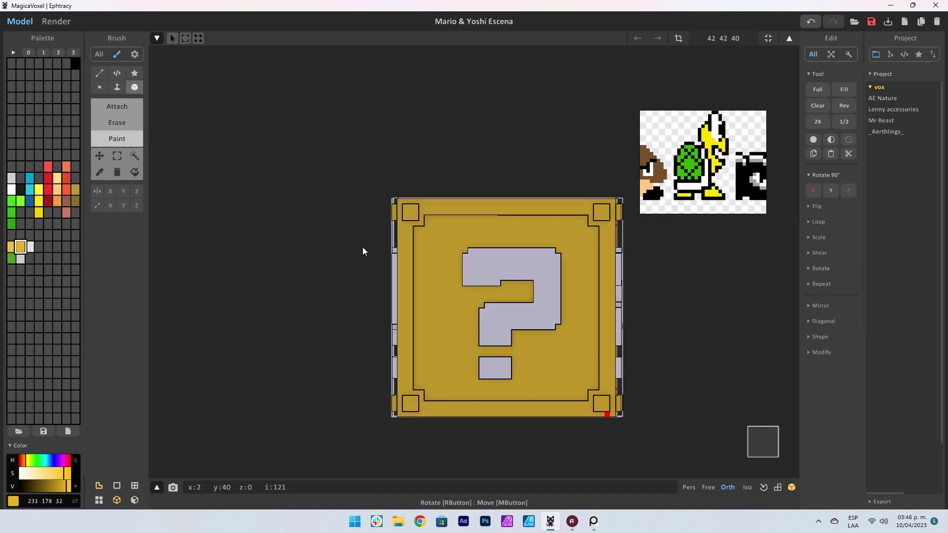
left_click_drag(414, 217, 484, 227)
left_click_drag(597, 361, 503, 395)
scroll(519, 336, "down", 2)
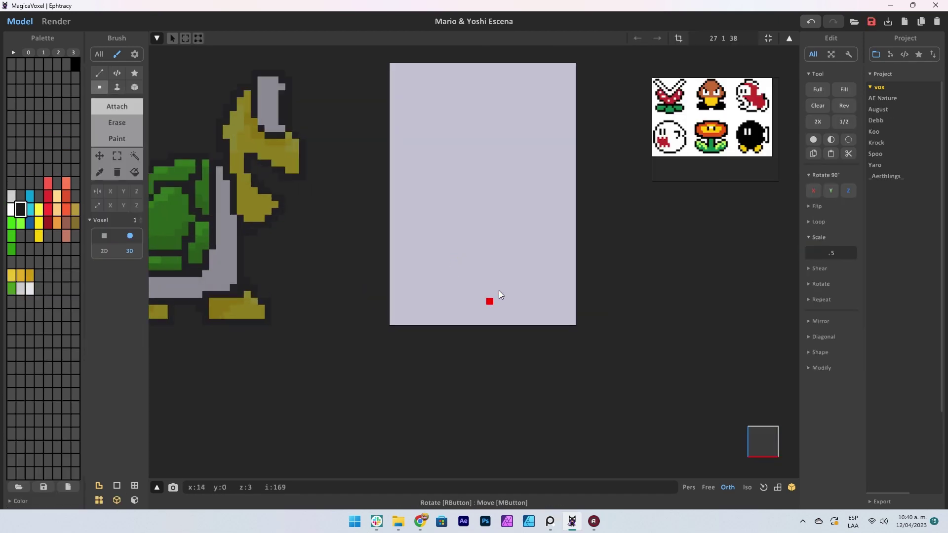
Outline the mirrored leaves, stem and rounded flower head in black on the grey slab.
mouse_move(493, 299)
left_mouse_down()
mouse_move(540, 307)
mouse_move(500, 242)
mouse_move(535, 306)
left_mouse_up()
middle_click_drag(494, 246, 491, 263)
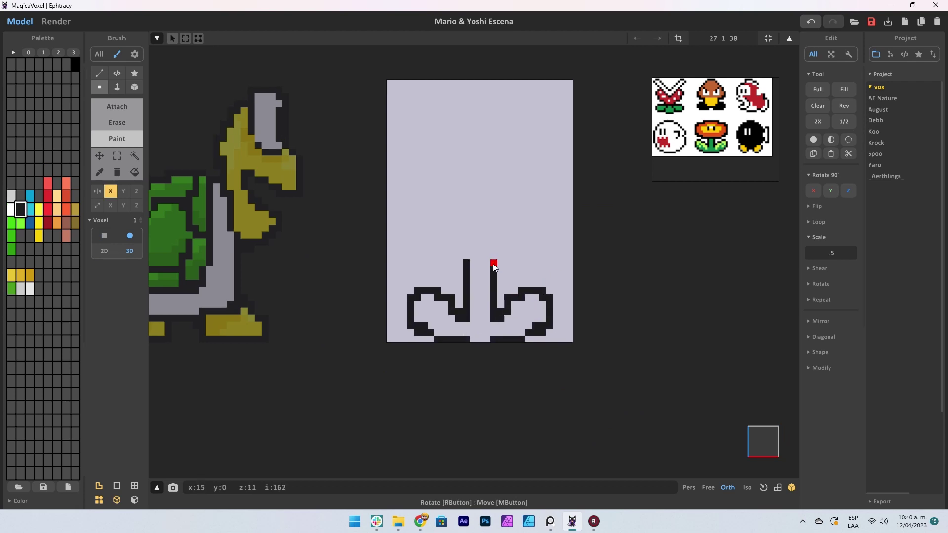
left_click_drag(493, 262, 537, 207)
scroll(483, 247, "down", 2)
scroll(505, 266, "up", 2)
mouse_move(505, 267)
left_mouse_down()
mouse_move(513, 207)
mouse_move(512, 220)
mouse_move(499, 214)
left_mouse_up()
scroll(498, 213, "down", 1)
Fill the flower head orange, with a red outer ring and a yellow centre.
left_click(55, 224)
scroll(473, 263, "up", 1)
left_click(29, 236)
left_click(20, 500)
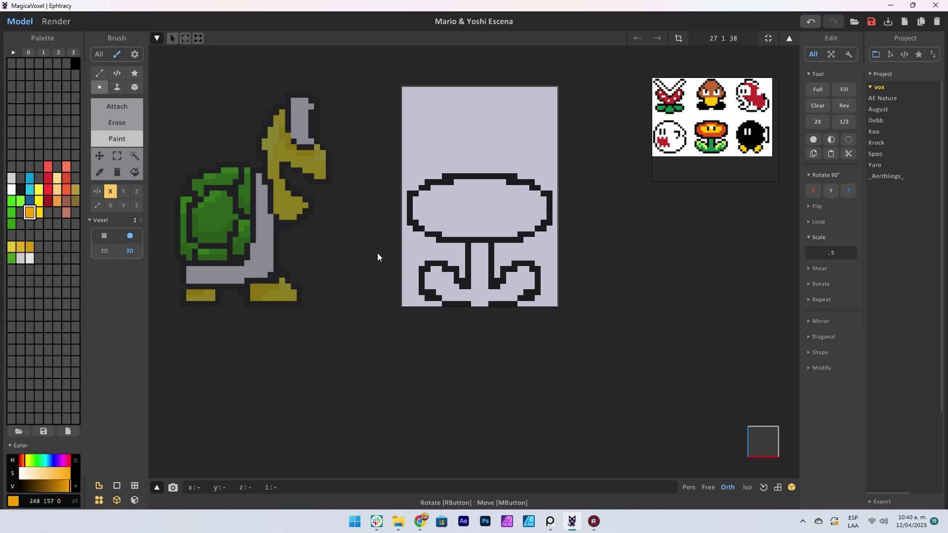
left_click_drag(444, 193, 525, 219)
key("f")
left_click(524, 221)
scroll(517, 221, "down", 1)
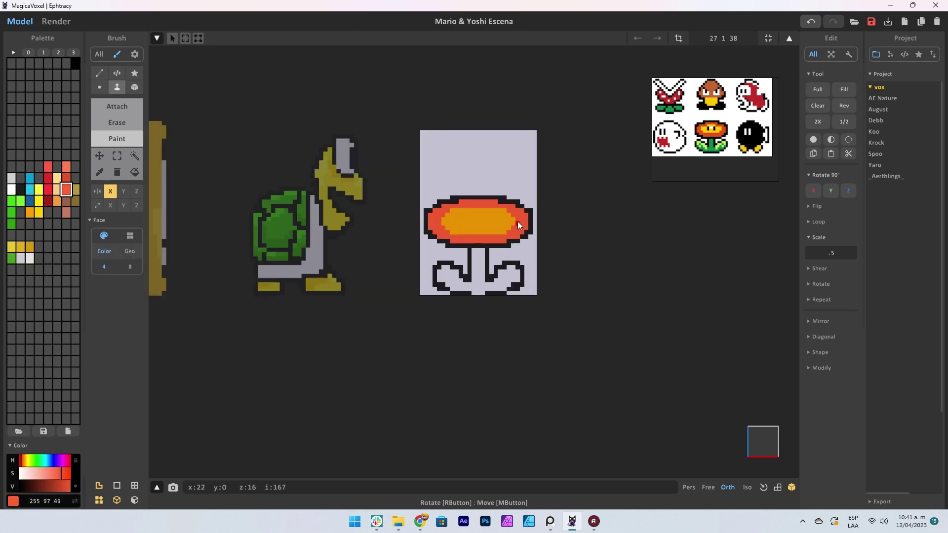
left_click_drag(13, 483, 20, 460)
Paint the flower's two black eyes, then select the left part of the head and flip it.
left_click(20, 189)
left_click(134, 87)
scroll(481, 228, "up", 1)
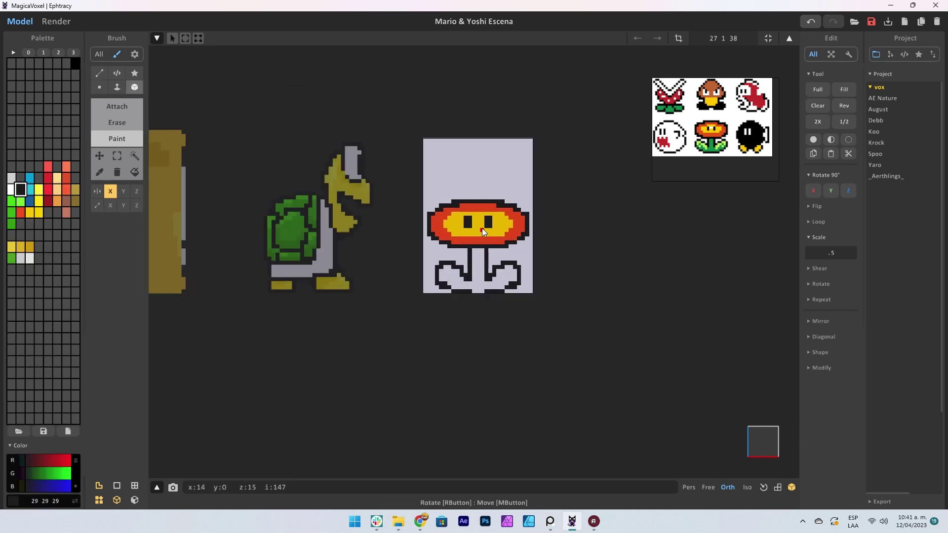
left_click_drag(497, 194, 504, 209)
left_click_drag(456, 195, 463, 210)
key("s")
left_click_drag(401, 121, 560, 252)
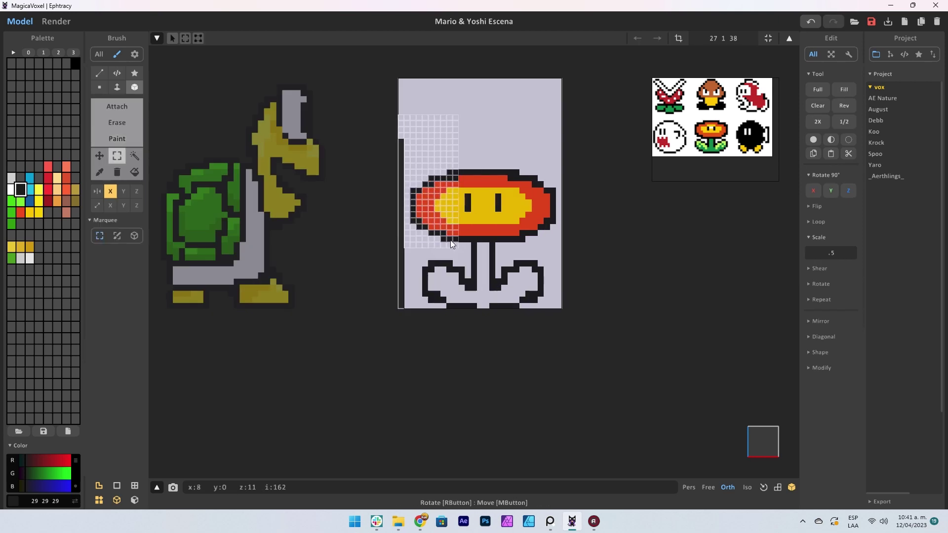
key("f")
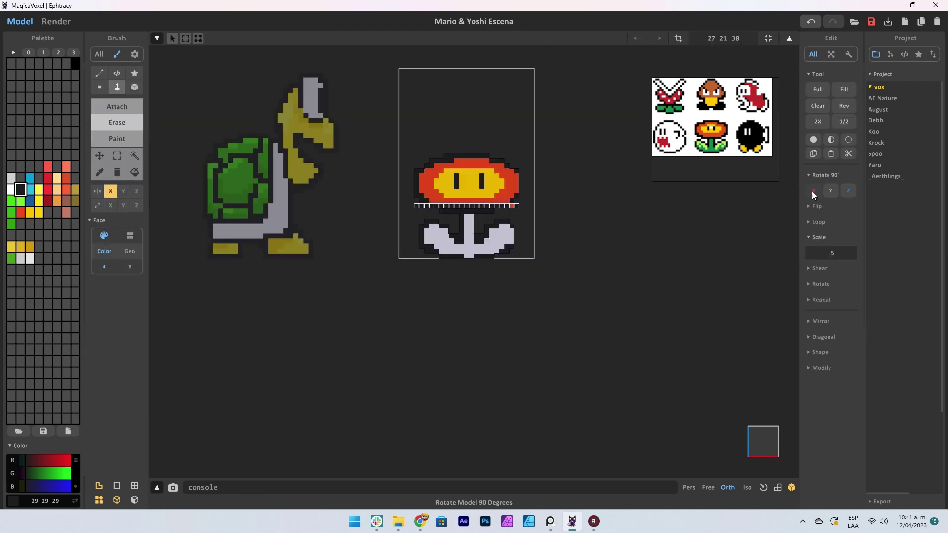
left_click(811, 206)
middle_click_drag(471, 179, 468, 183)
scroll(467, 187, "up", 1)
Fill the stem and leaves green and shade the leaf edges dark green.
left_click(11, 212)
left_click(486, 288)
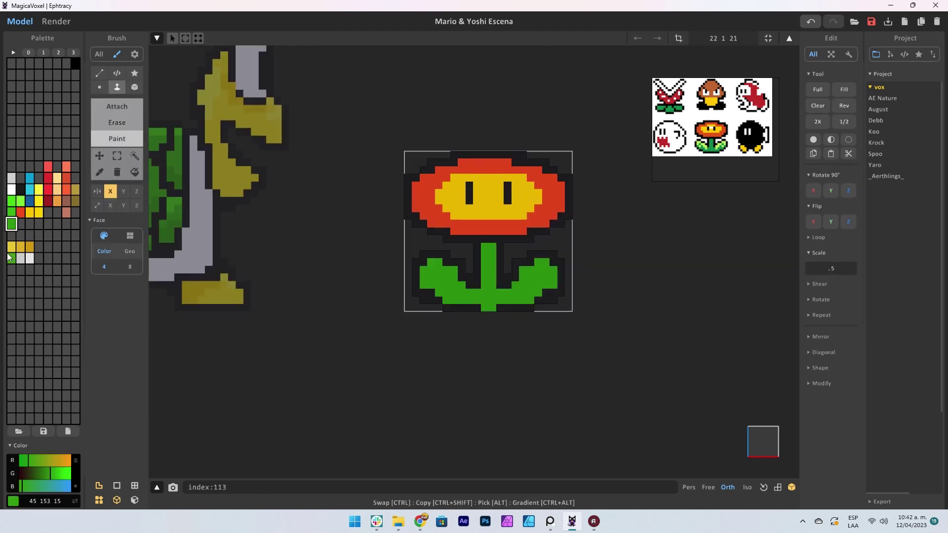
scroll(486, 288, "down", 1)
key("v")
left_click(21, 225)
scroll(469, 290, "up", 1)
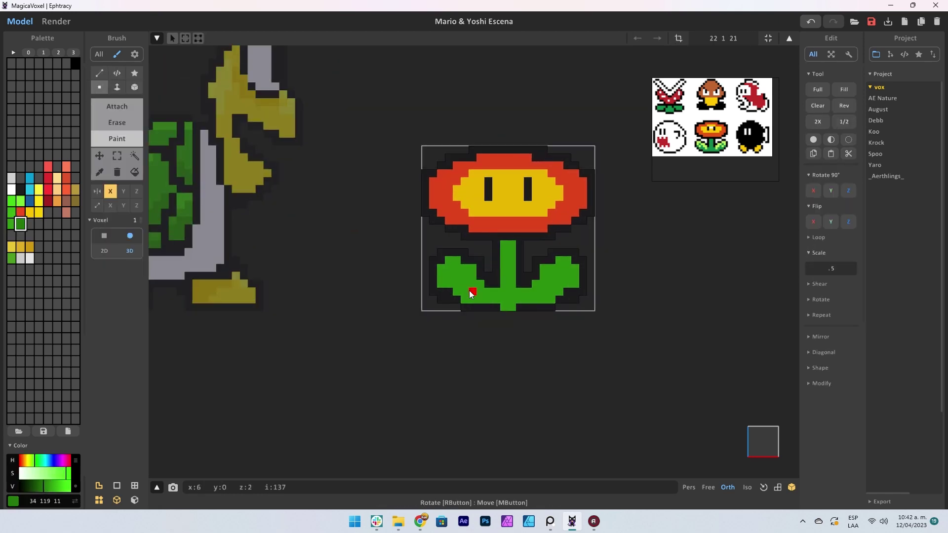
mouse_move(468, 291)
left_mouse_down()
mouse_move(444, 273)
mouse_move(503, 244)
left_mouse_up()
With mirroring off, add bright yellow highlights on the flower's face, then return to scene view.
left_click(21, 213)
left_click(111, 191)
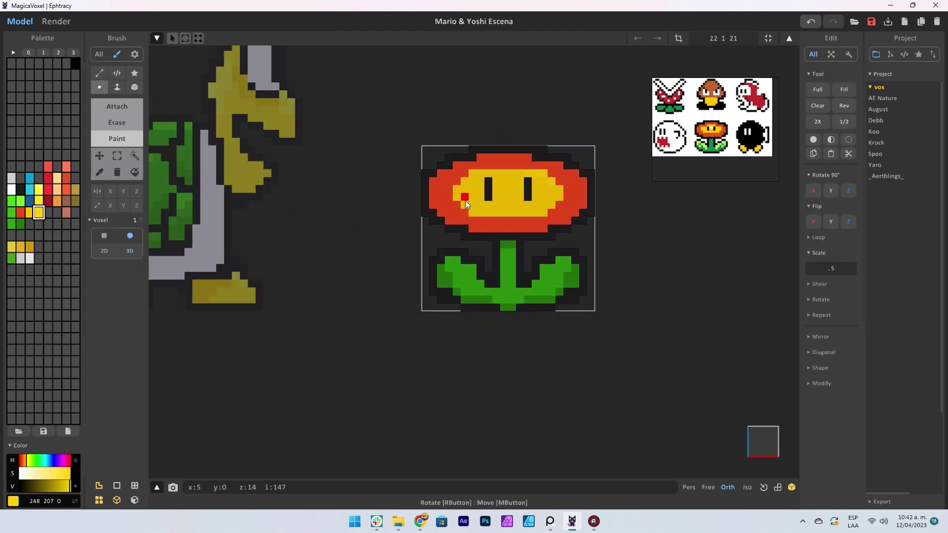
left_click(39, 201)
left_click_drag(455, 190, 456, 200)
left_click_drag(470, 212, 491, 212)
left_click_drag(524, 173, 553, 179)
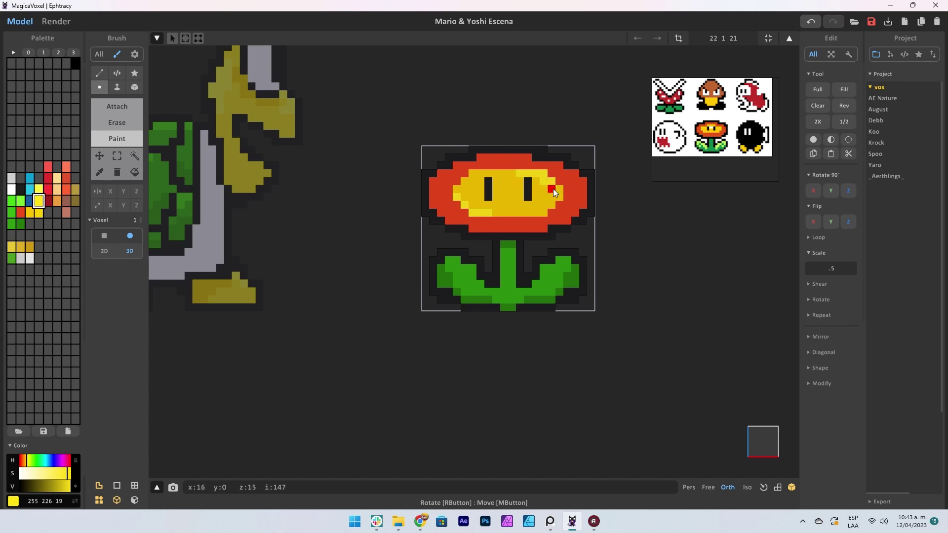
left_click(430, 165, "alt")
key("Tab")
Recolour a small question block brown by lowering its saturation.
scroll(504, 248, "down", 3)
left_click(474, 227)
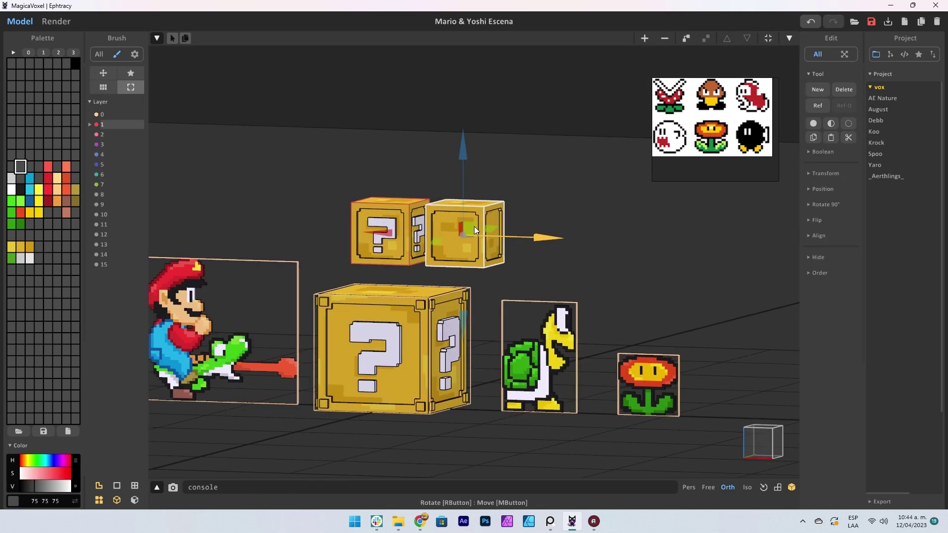
scroll(474, 226, "up", 3)
key("Tab")
key("Tab")
mouse_move(28, 471)
left_mouse_down()
mouse_move(49, 491)
mouse_move(45, 473)
left_mouse_up()
Select the fire flower model, briefly open it for editing, and return to scene view.
scroll(441, 254, "down", 3)
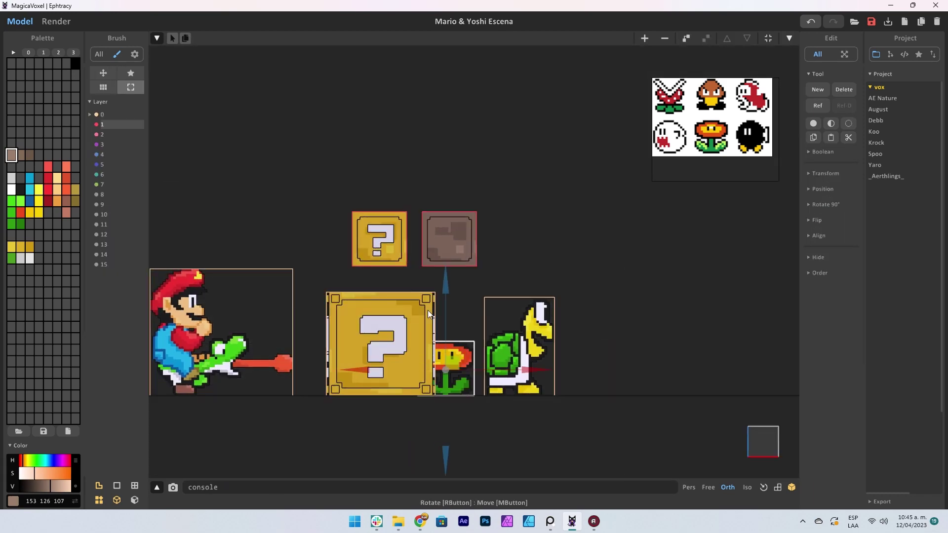
left_click(489, 198)
key("Tab")
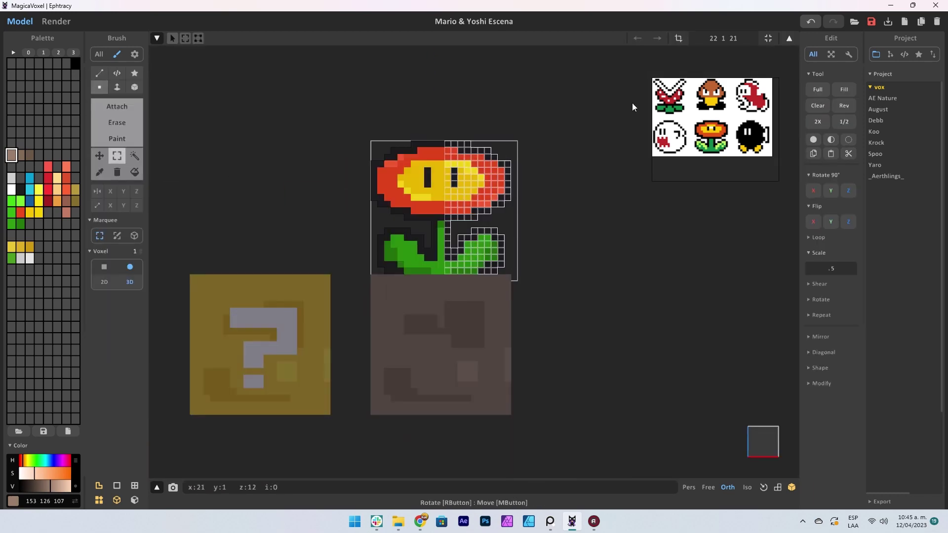
key("Tab")
scroll(440, 301, "down", 2)
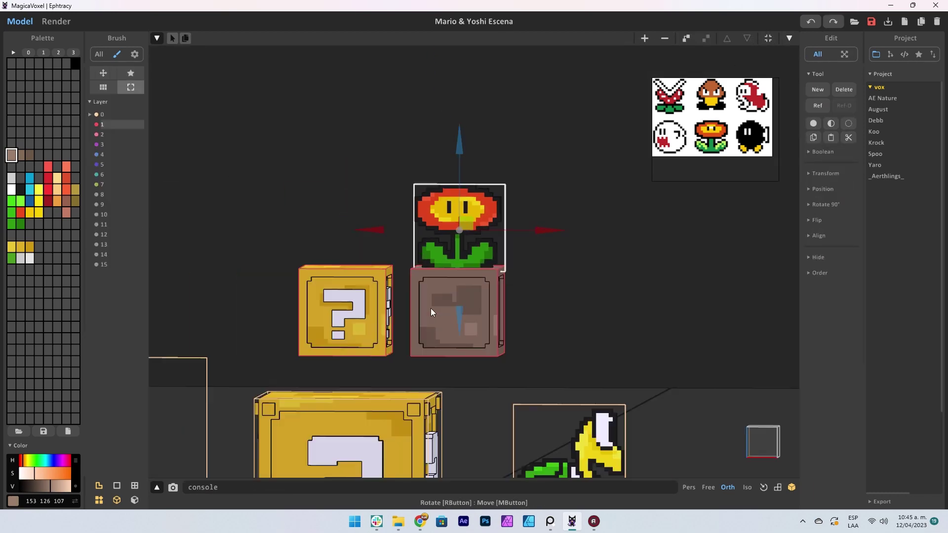